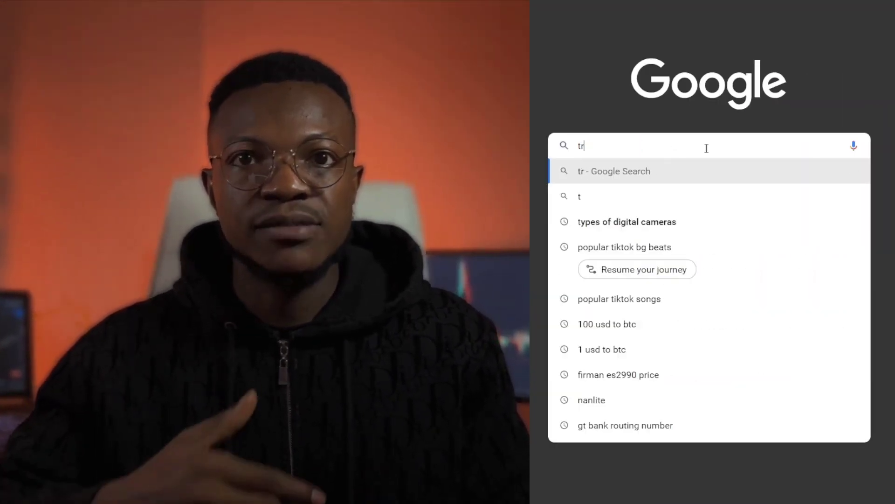
Step: Search for TradingView Deriv and load the Volatility 75 Index 5-minute chart with MACD 12 26 9
text(adingview deriv)
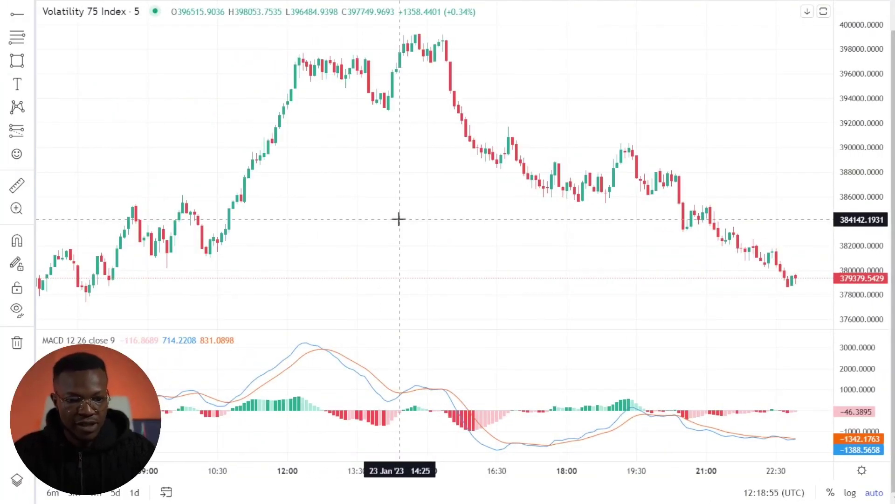
Step: Scroll the Volatility 75 Index chart, then bring up its context menu from an empty chart area
scroll(335, 281, left, 2)
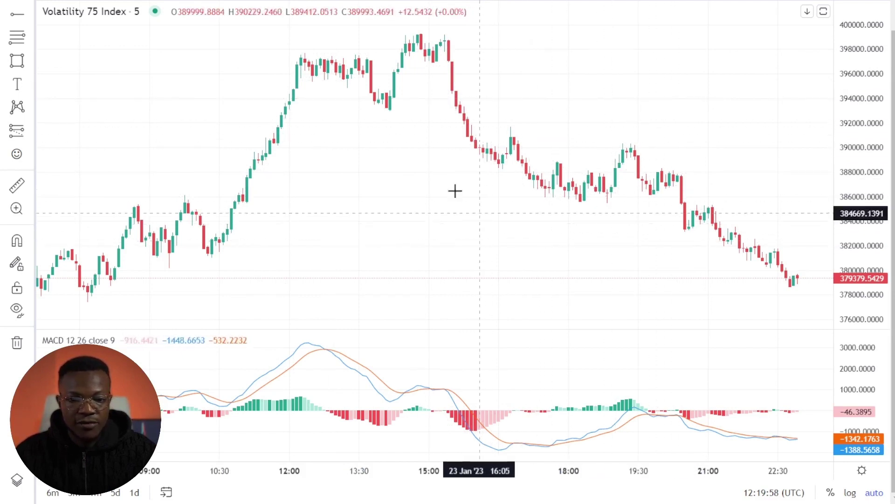
right_click(409, 163)
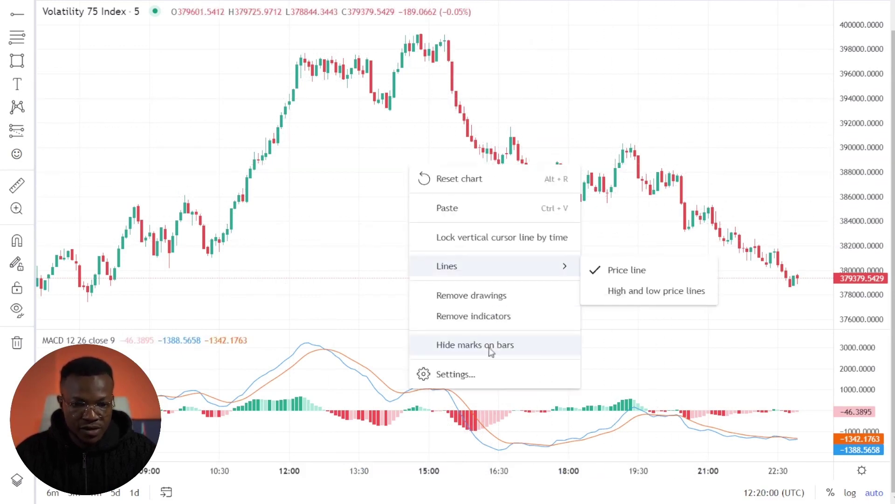
Step: In Chart settings Appearance, set vertical and horizontal grid line opacity to 0%
click(485, 369)
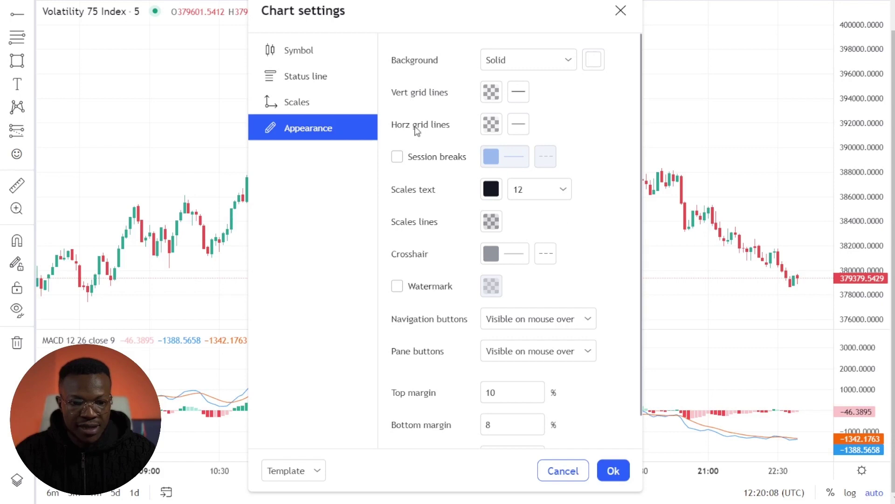
click(491, 94)
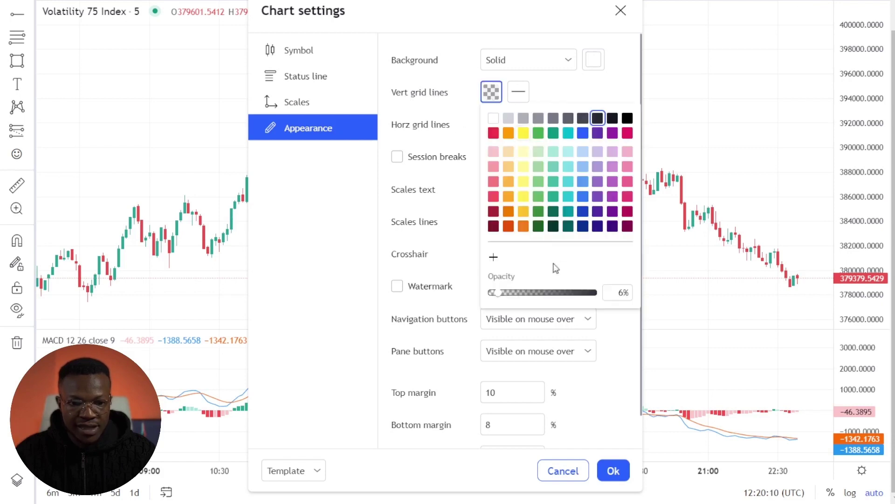
drag(493, 295, 462, 290)
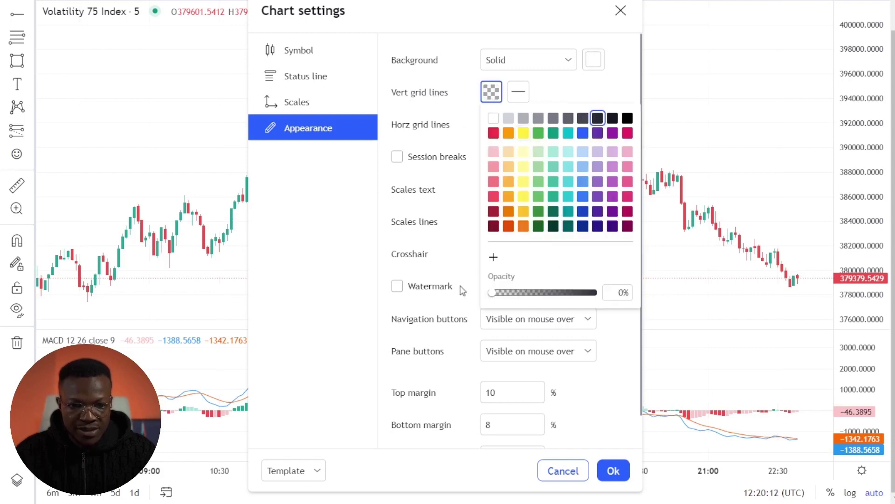
click(454, 125)
click(491, 124)
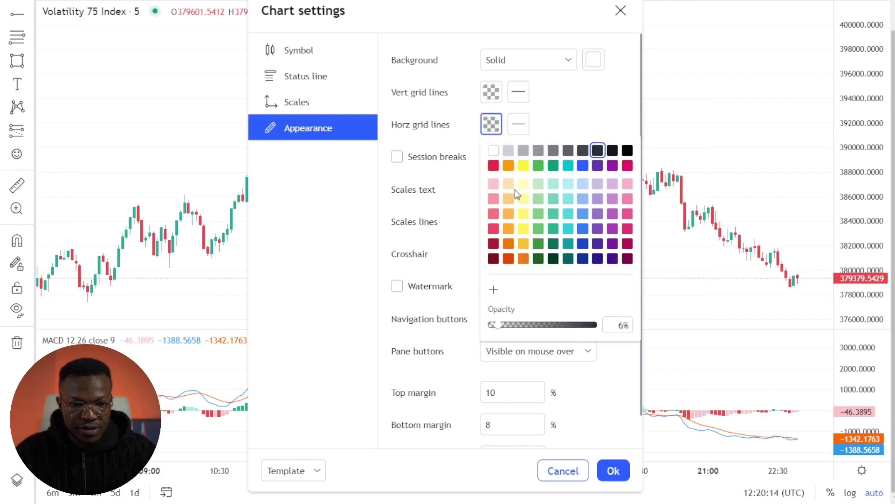
drag(504, 331, 472, 327)
click(443, 142)
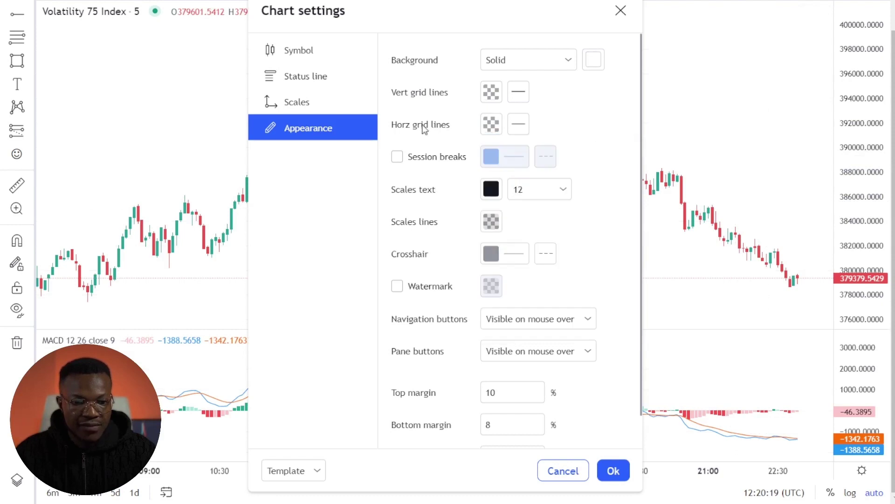
click(322, 48)
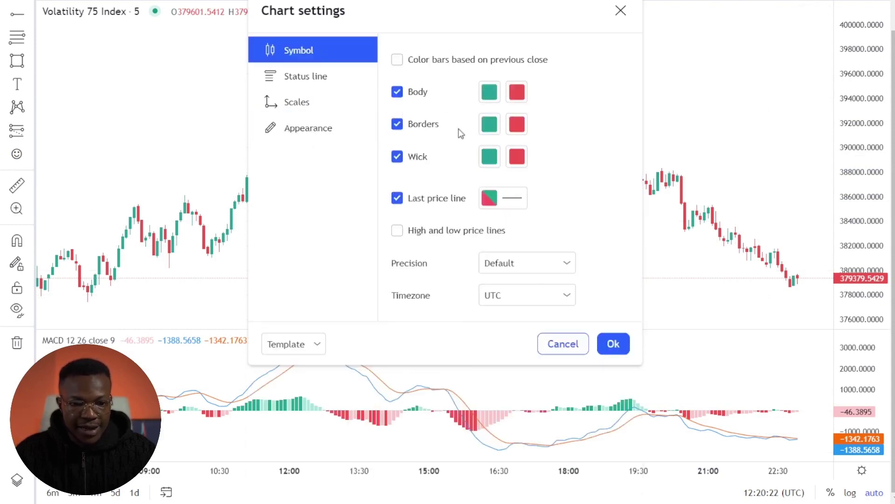
Step: Set both rising and falling candle wicks and borders to black
click(488, 163)
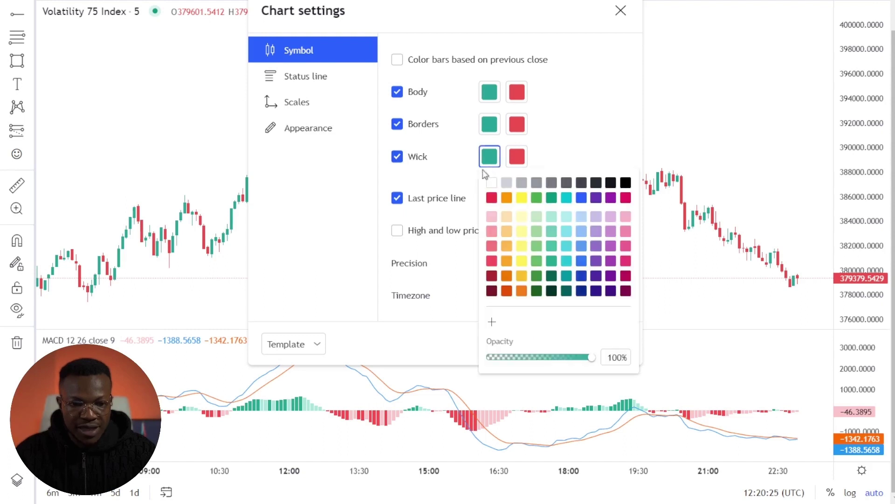
click(625, 184)
click(521, 162)
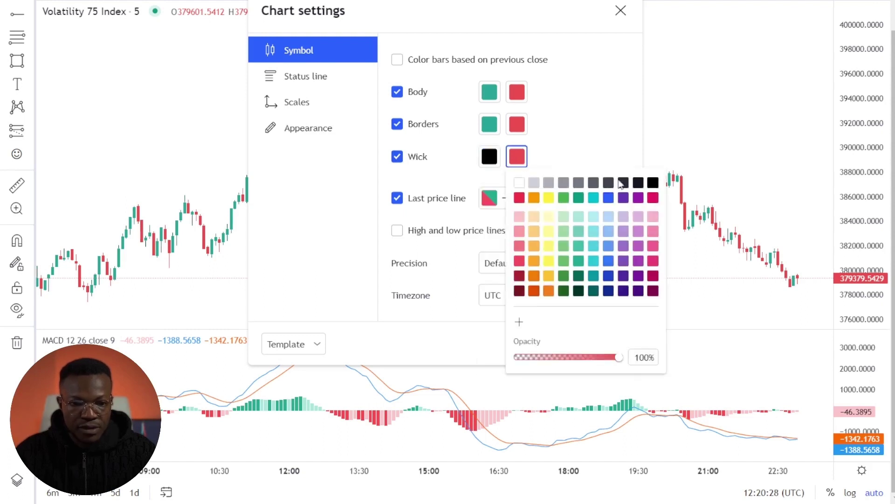
click(653, 182)
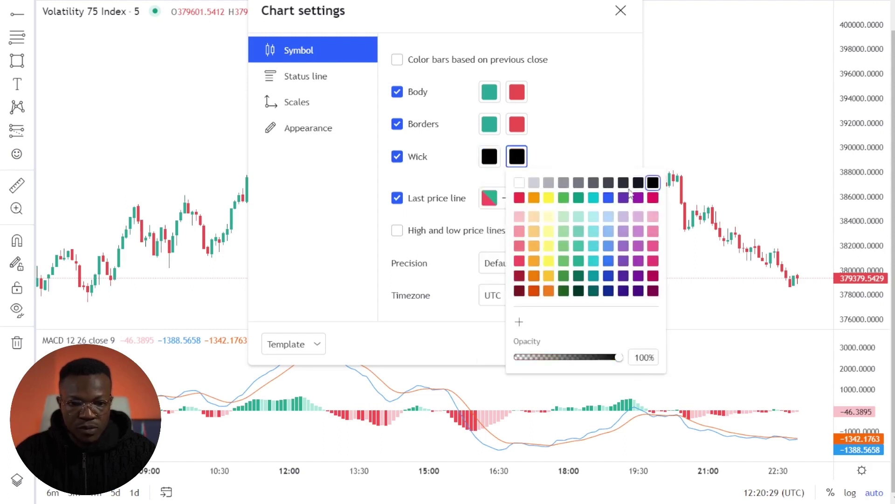
click(489, 125)
click(490, 125)
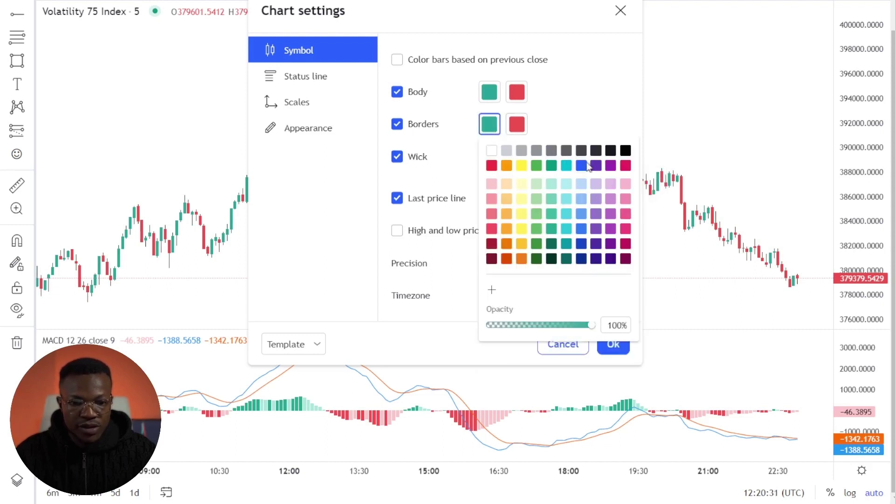
click(626, 152)
click(517, 125)
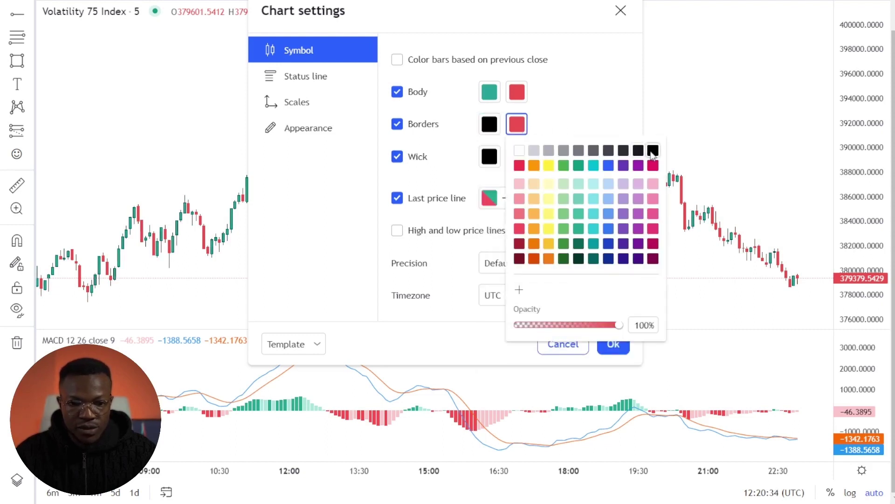
click(652, 151)
Step: Make rising candle bodies blue and falling bodies near-black, then apply the settings
click(489, 93)
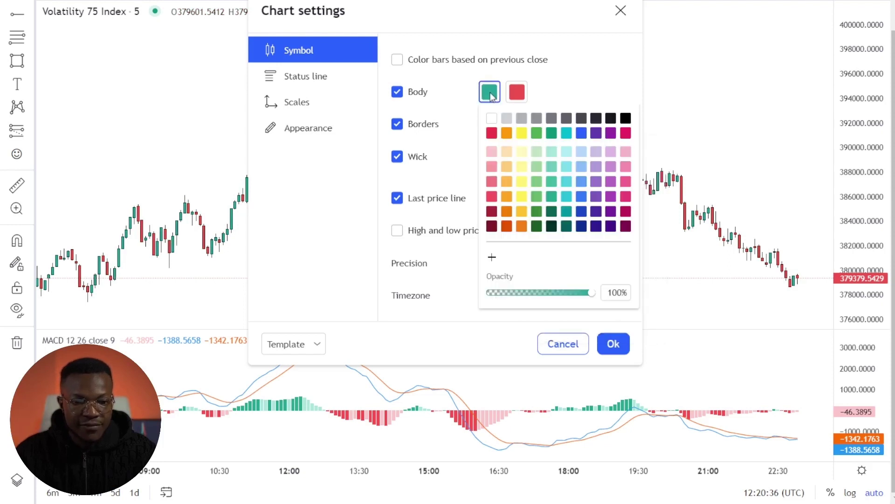
click(583, 197)
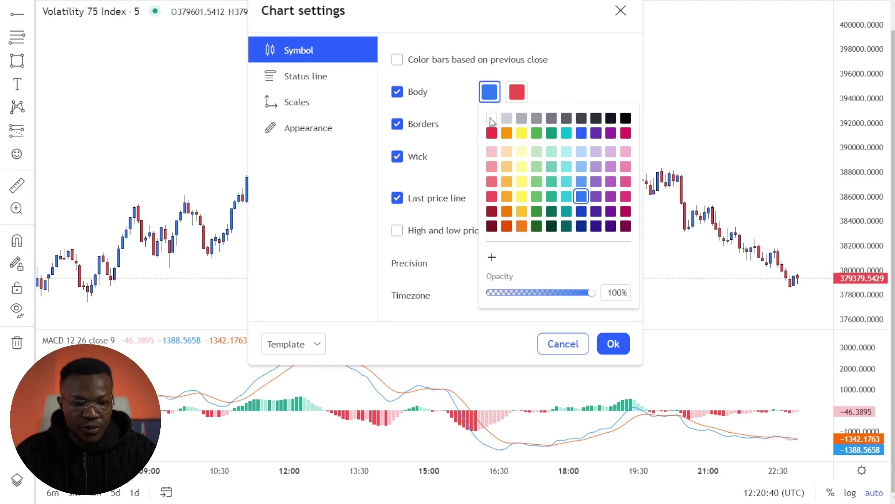
click(516, 93)
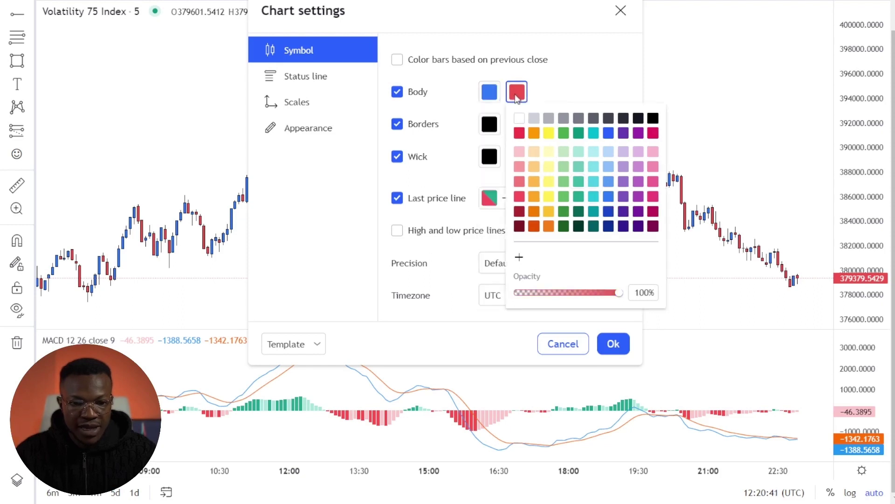
click(639, 119)
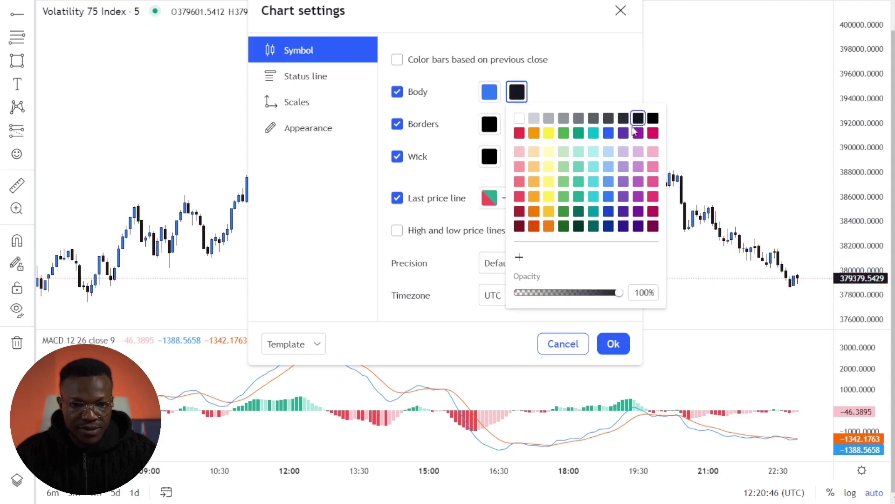
click(594, 98)
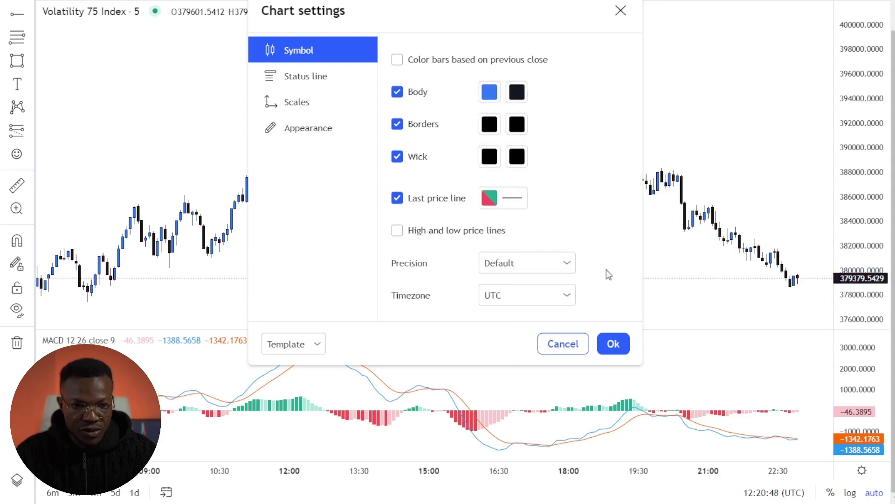
click(614, 343)
Step: Pan across the recoloured candles and remove the MACD indicator pane
drag(565, 210, 484, 223)
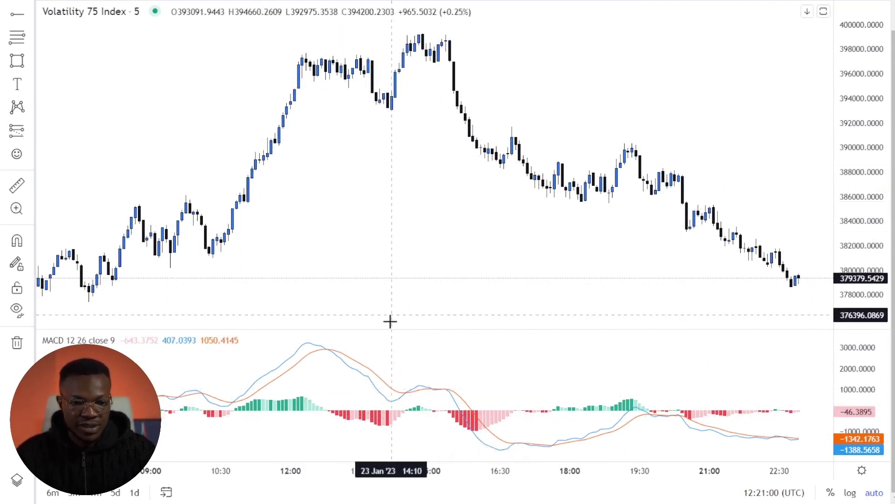
key(ctrl+z)
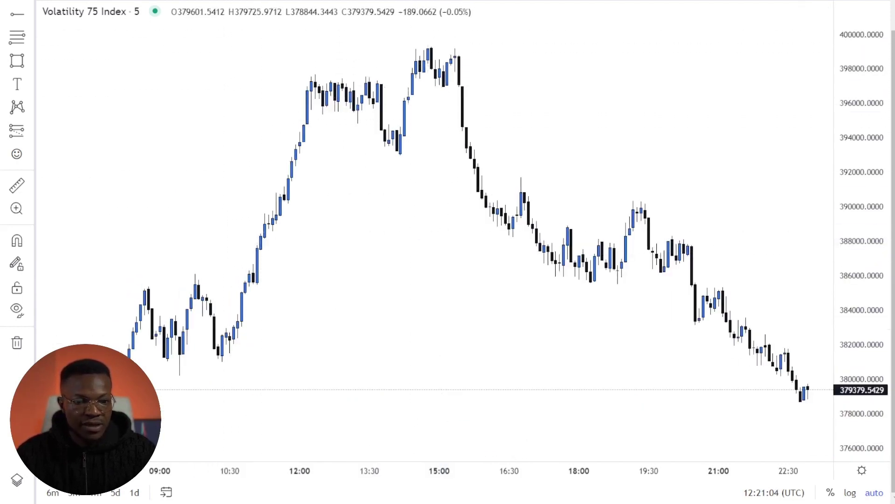
key(slash)
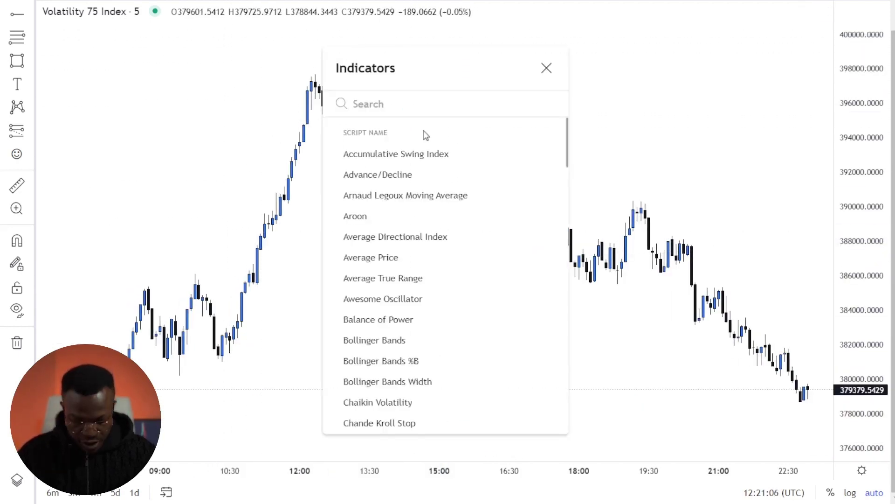
Step: Add MACD back via the indicator search for 'macd' and delete the duplicate MACD pane
text(macd)
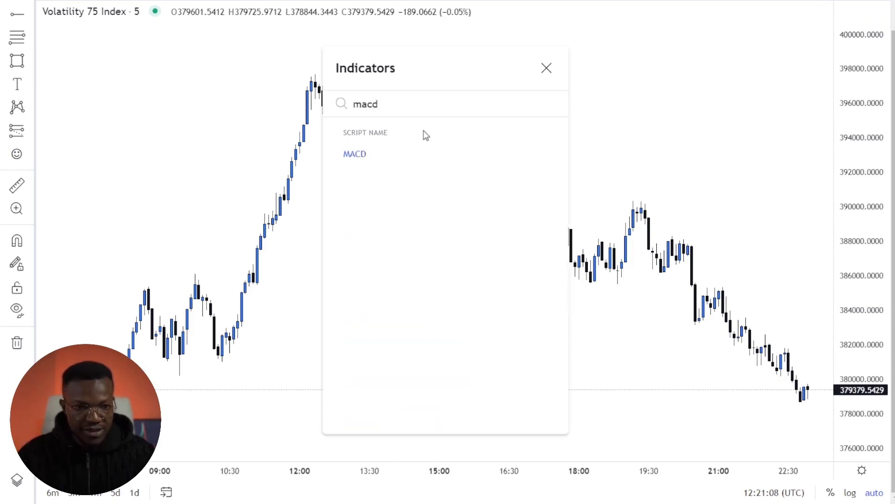
double_click(413, 153)
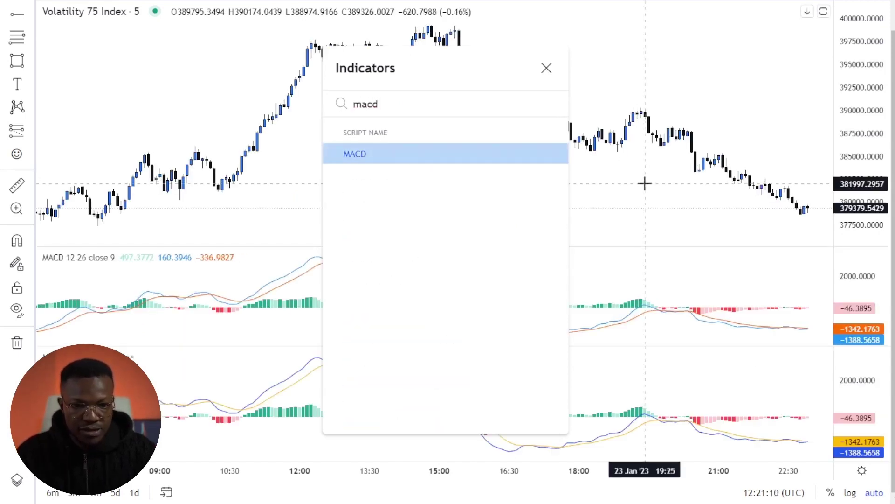
key(Escape)
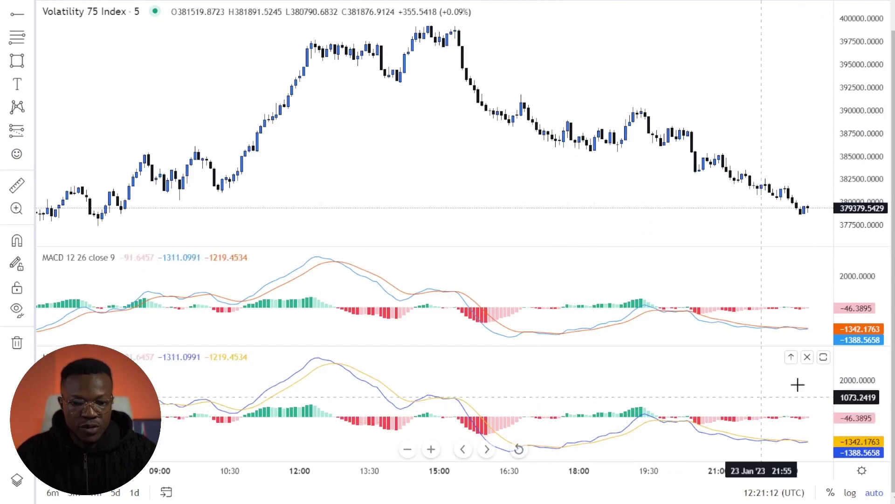
click(807, 358)
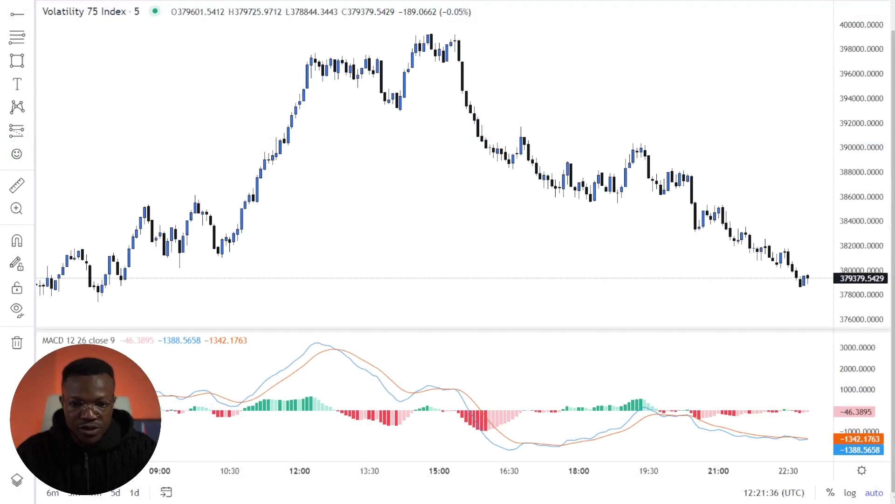
Step: In MACD Style settings, uncheck Histogram and plot the MACD line as light-blue histogram bars
right_click(412, 417)
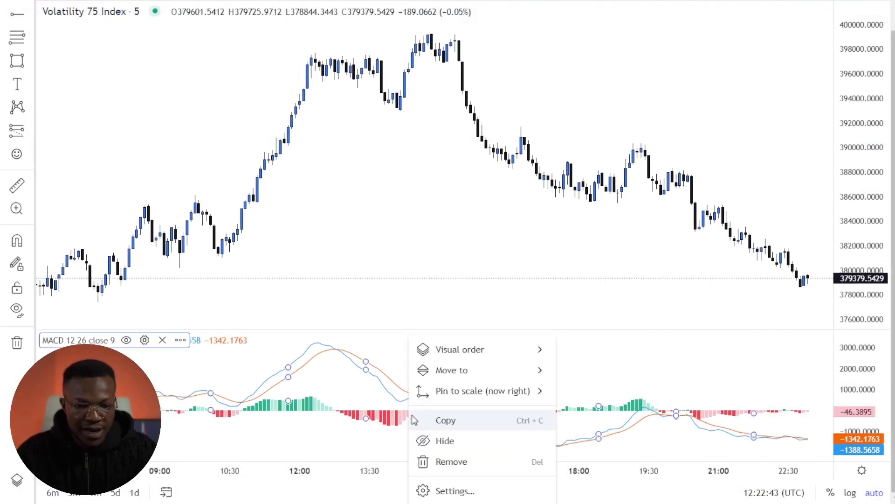
click(438, 491)
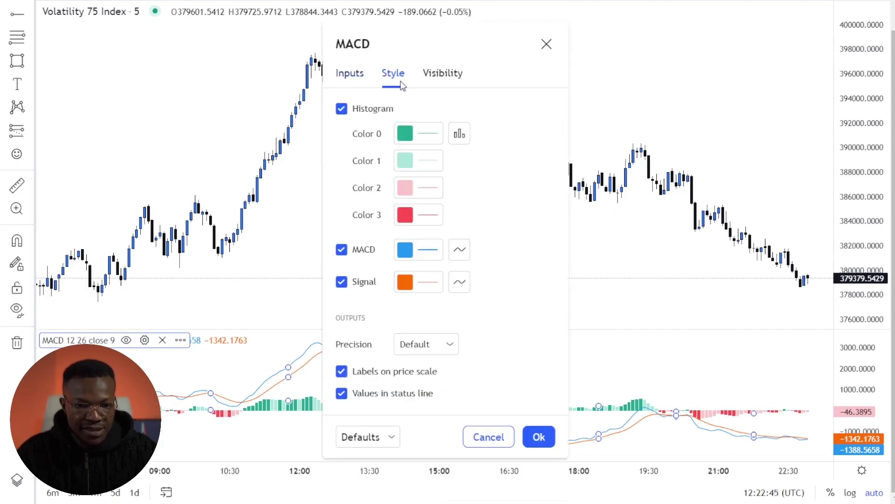
click(341, 109)
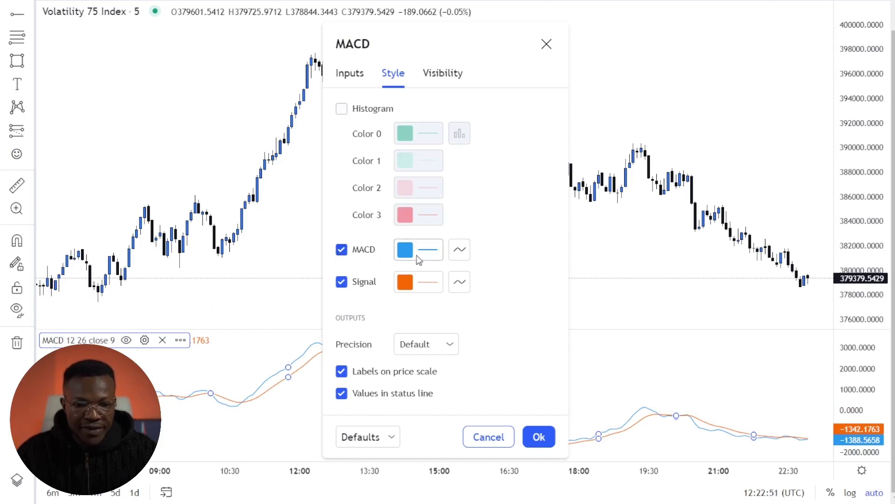
click(465, 253)
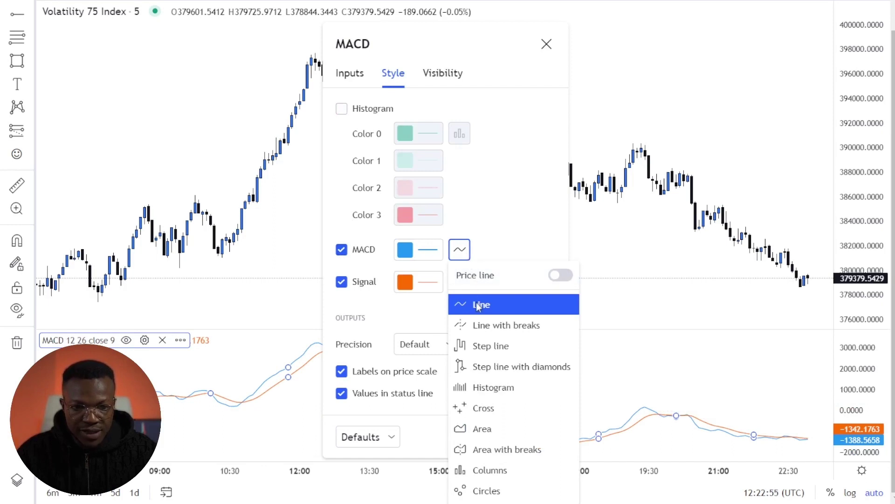
click(480, 389)
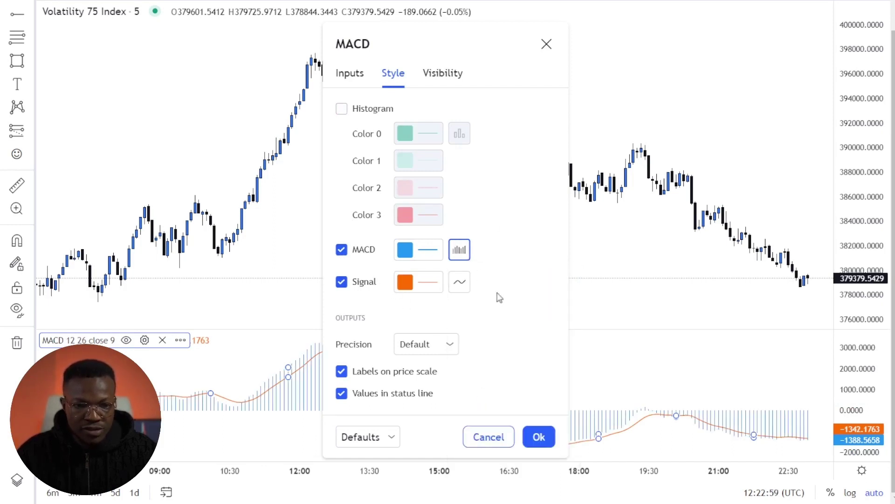
click(412, 257)
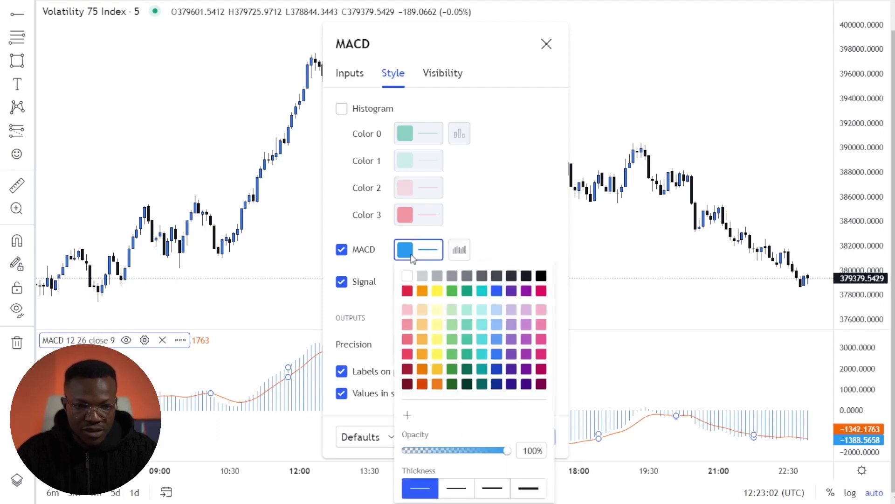
click(497, 340)
click(513, 230)
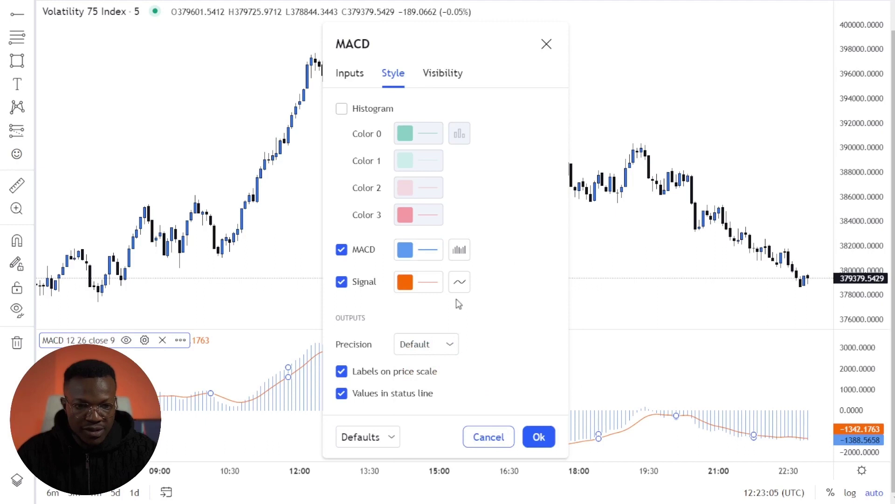
click(541, 437)
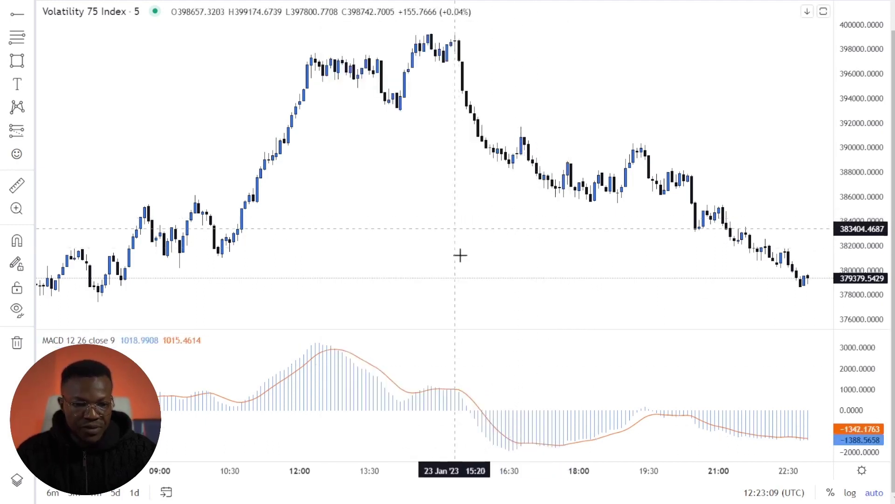
drag(493, 260, 444, 210)
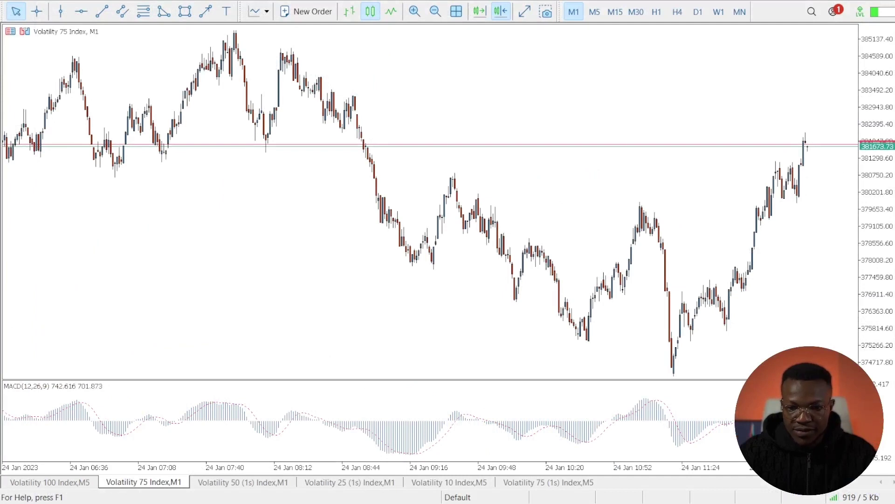
drag(470, 379, 471, 282)
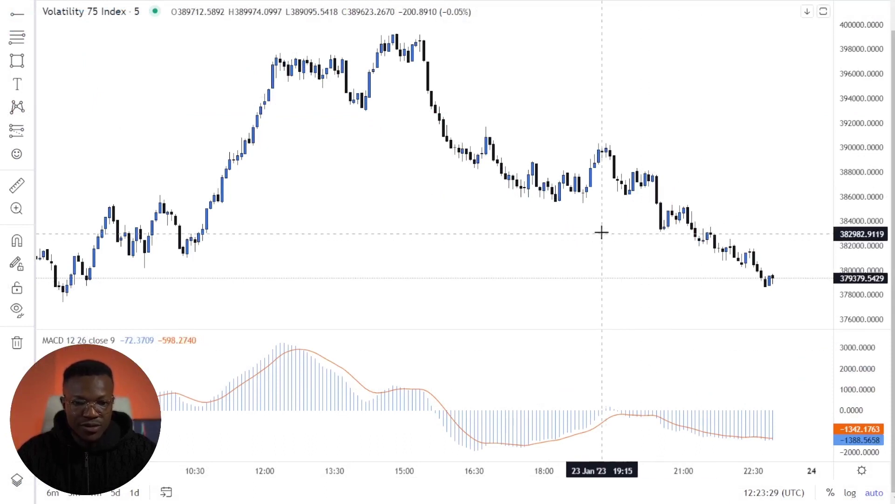
Step: Draw a rectangle from the 15:00 candle high stretching right to 22:40
drag(604, 234, 566, 232)
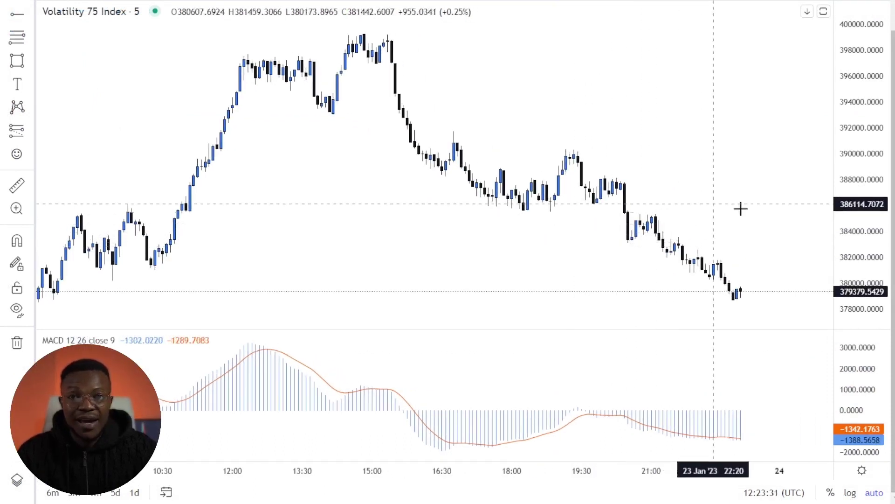
drag(466, 274, 504, 262)
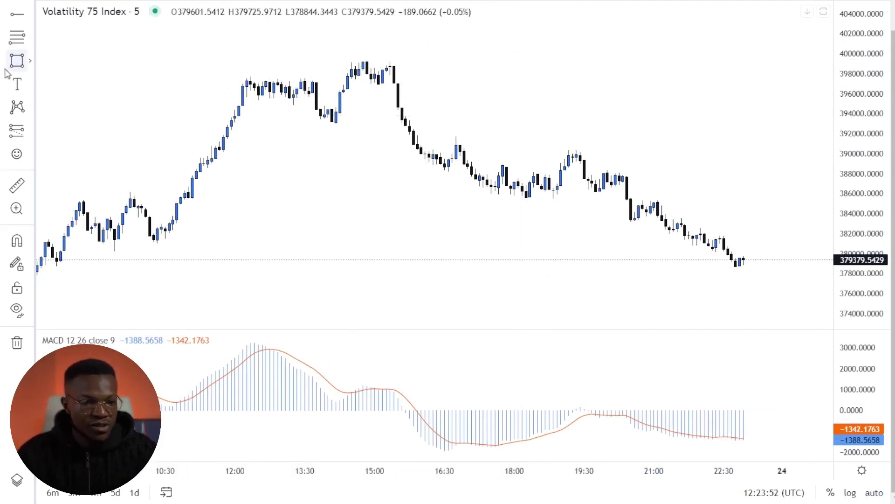
click(18, 62)
click(392, 60)
click(731, 84)
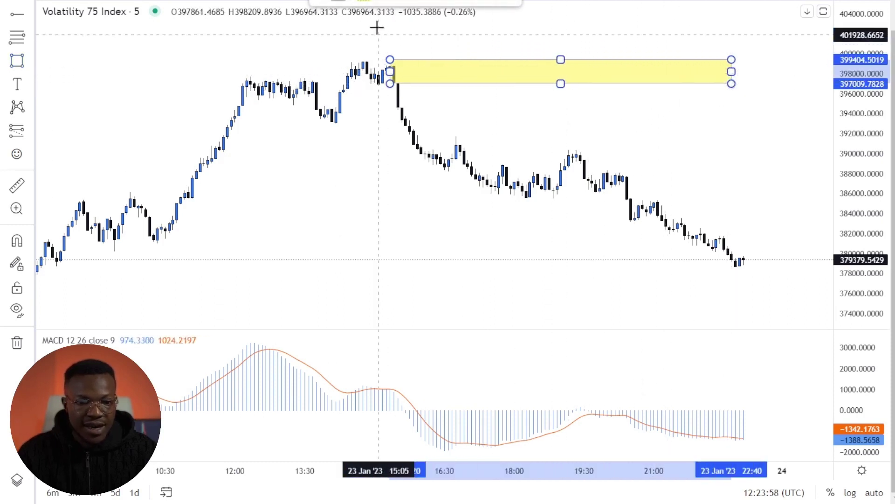
Step: Give the rectangle a light grey fill at 31% opacity
click(364, 2)
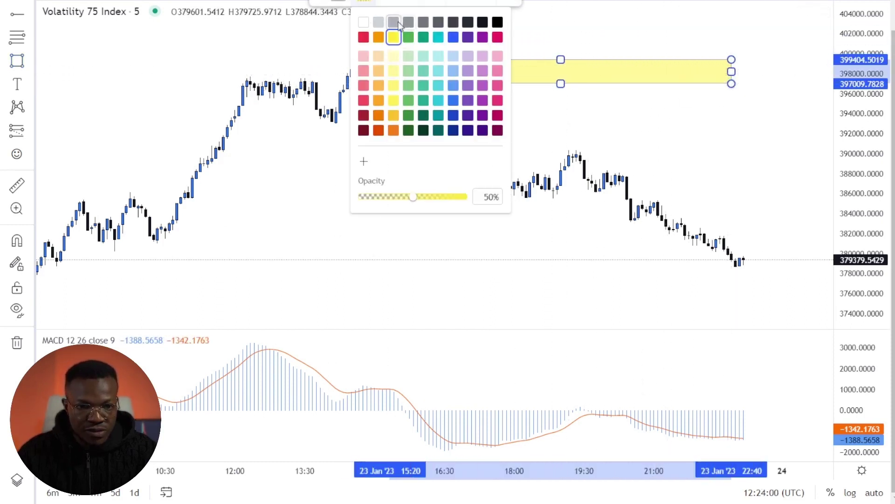
click(394, 23)
click(578, 75)
click(364, 1)
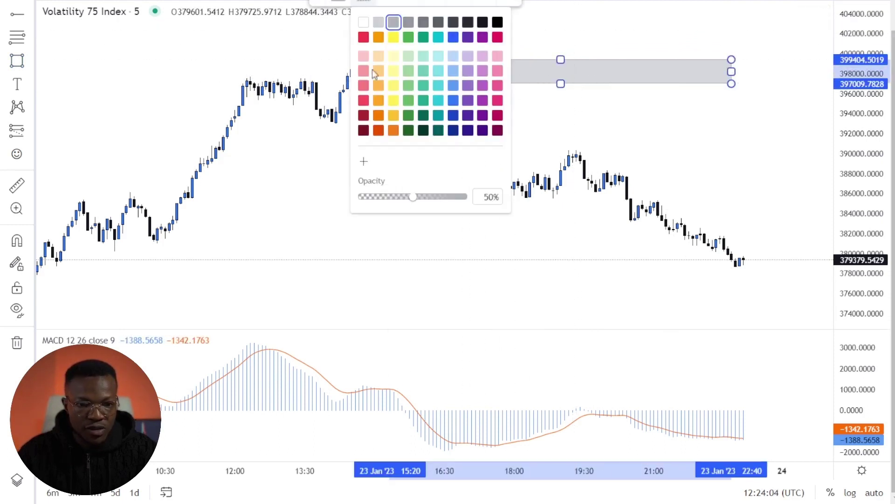
drag(406, 200, 396, 202)
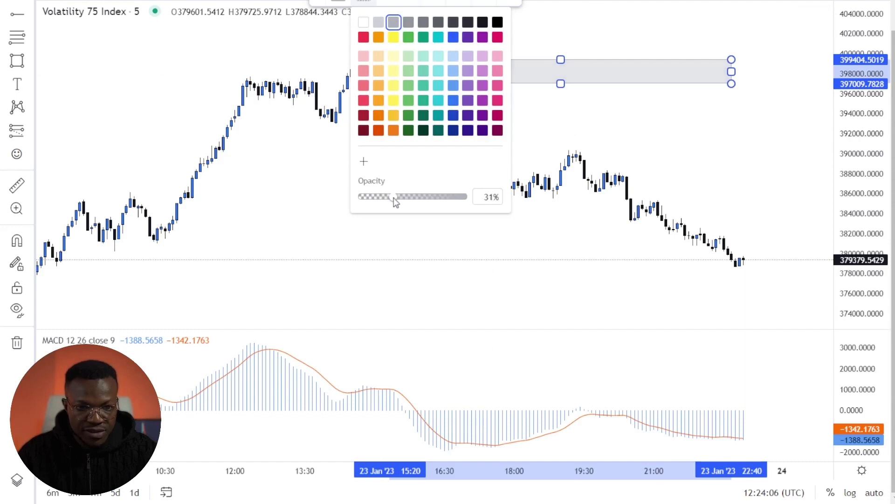
click(586, 130)
scroll(563, 130, left, 3)
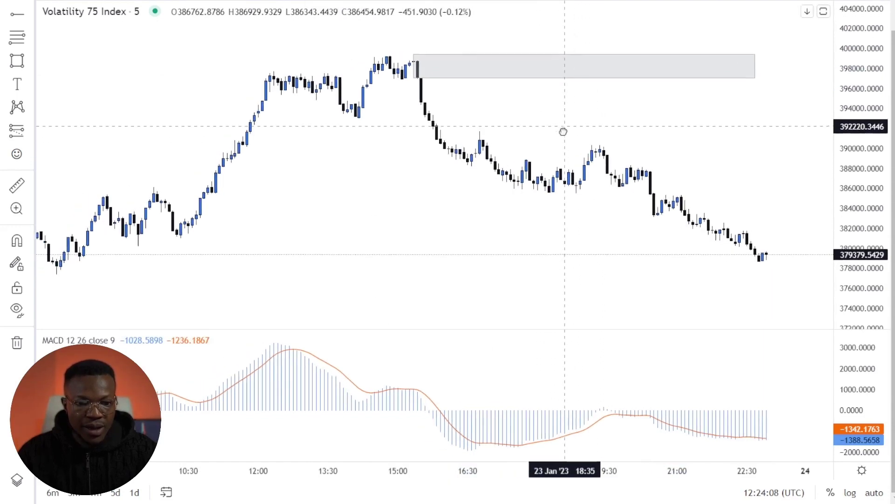
Step: Place a short position at the 15:25 peak with a tighter stop and target near 380,246, giving 8.88 risk/reward
click(32, 132)
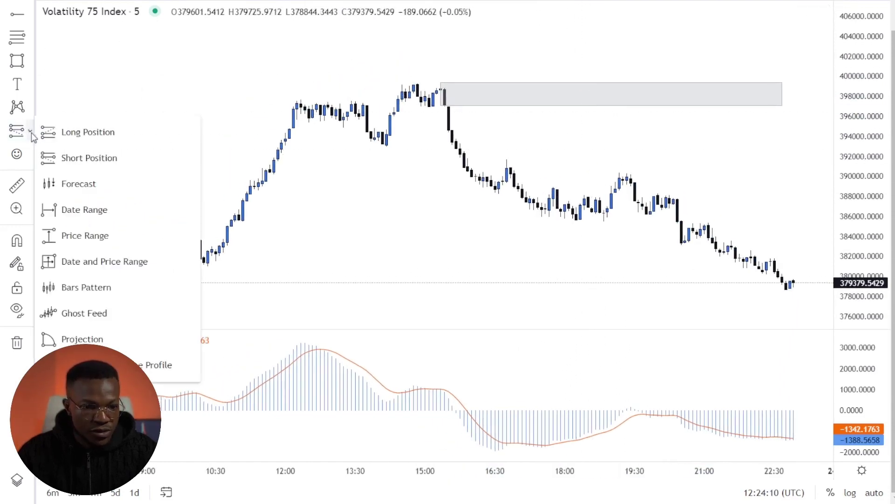
click(20, 133)
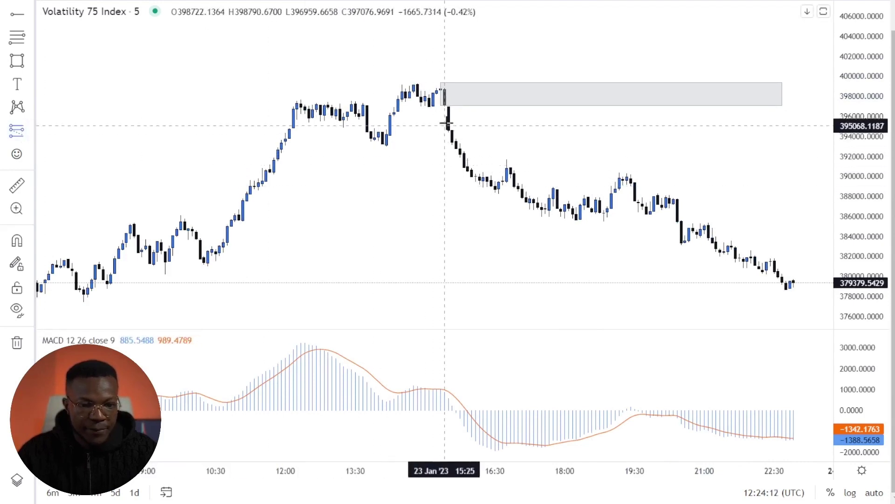
click(444, 90)
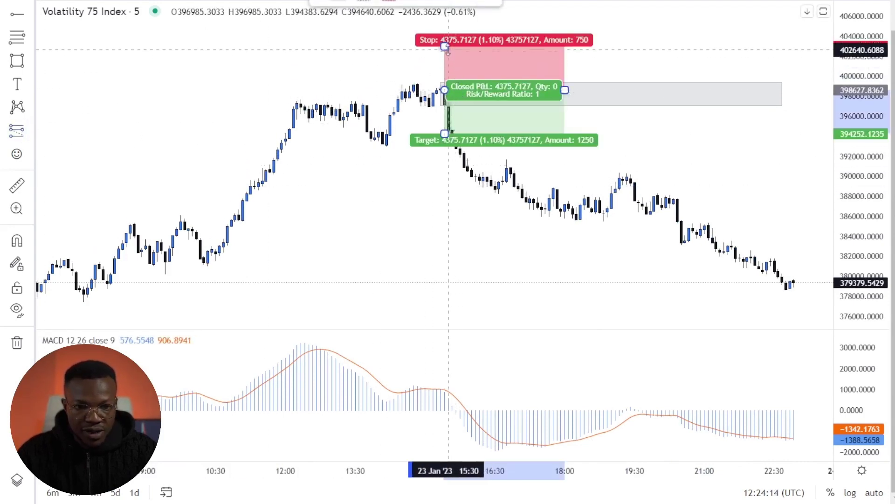
drag(444, 46, 445, 69)
drag(444, 134, 445, 273)
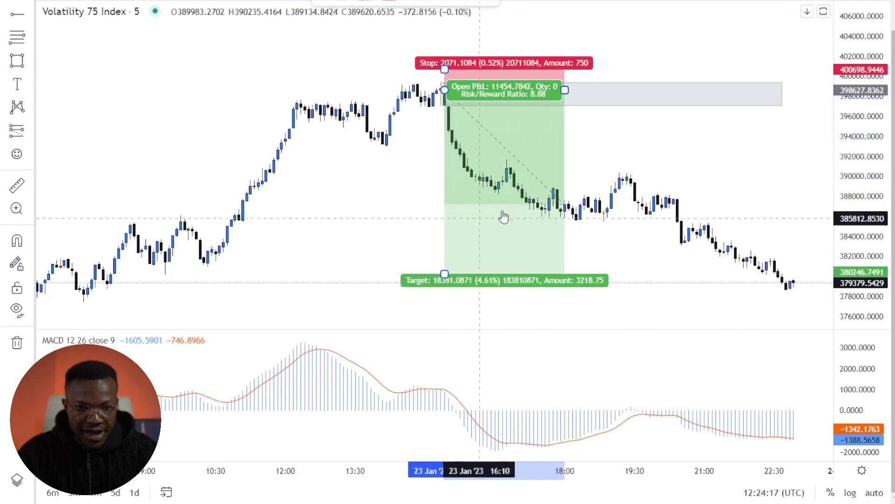
Step: In the short position's Style settings, set the stop zone colour to grey
right_click(447, 91)
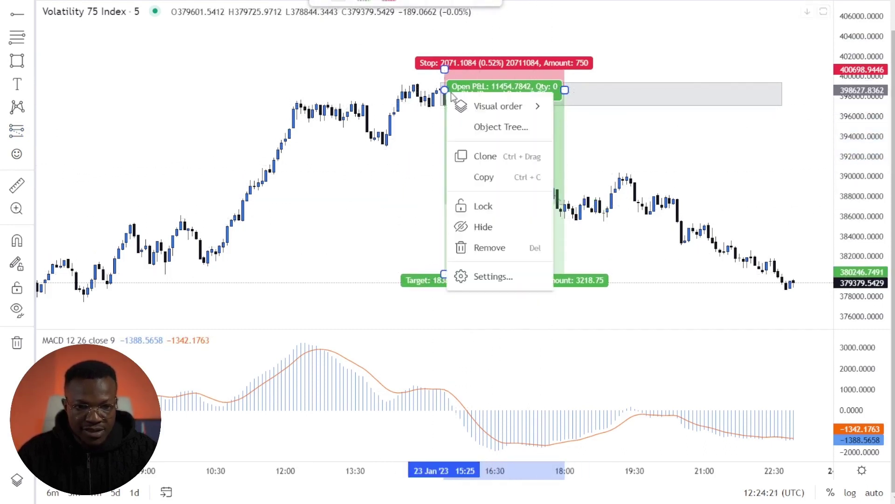
click(483, 276)
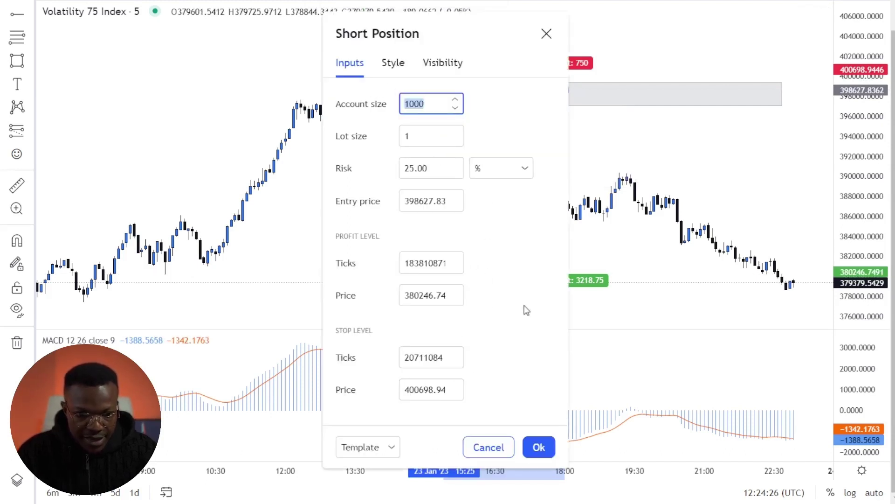
click(391, 65)
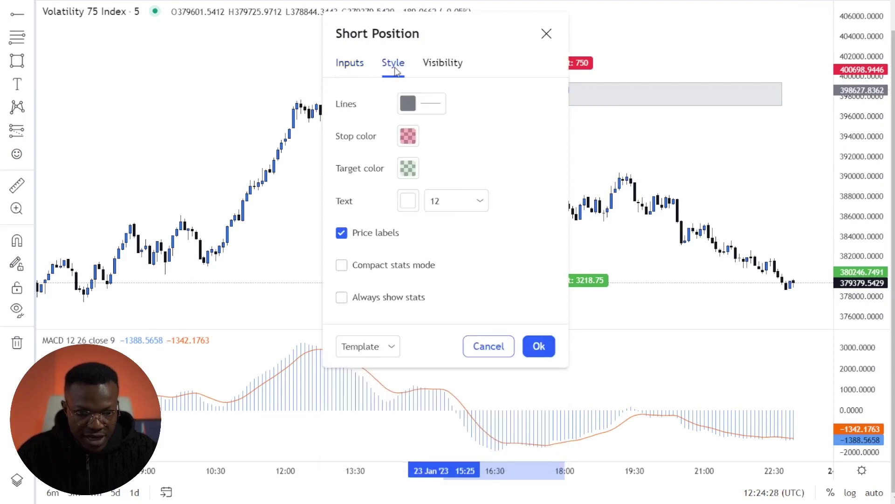
click(409, 137)
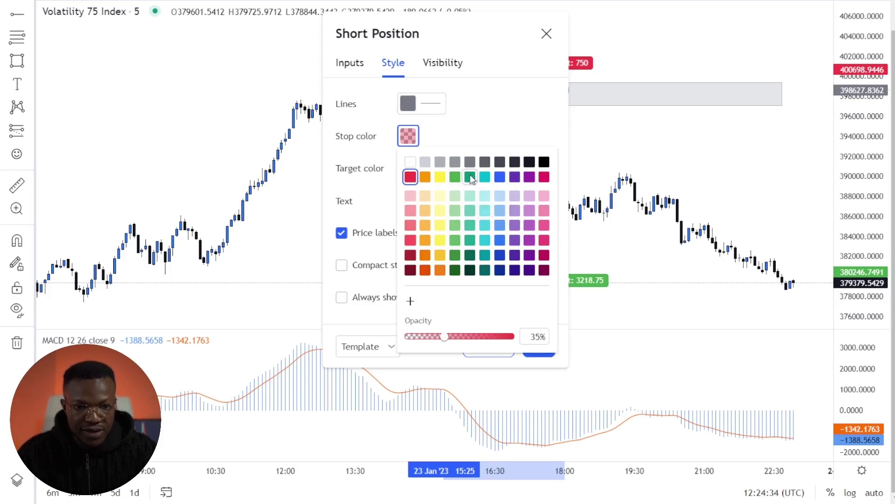
click(456, 161)
click(499, 109)
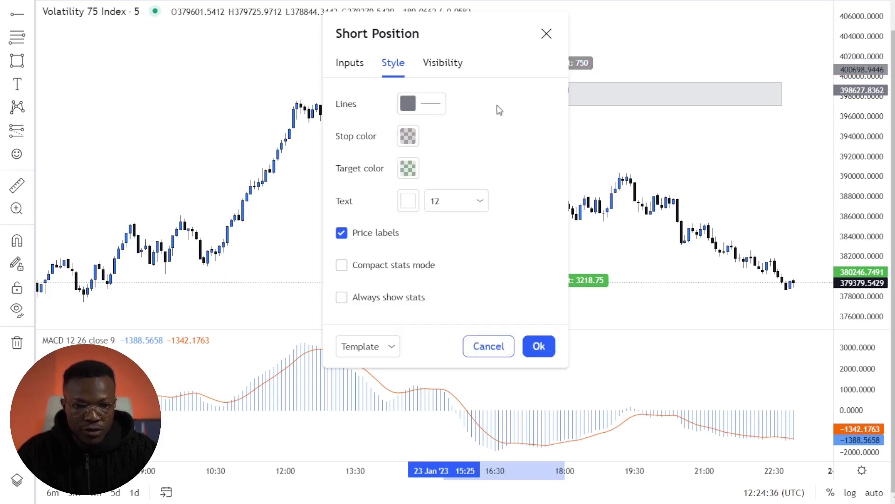
Step: Set the target zone colour to blue and apply the new position colours
click(409, 168)
click(500, 272)
click(520, 144)
click(407, 169)
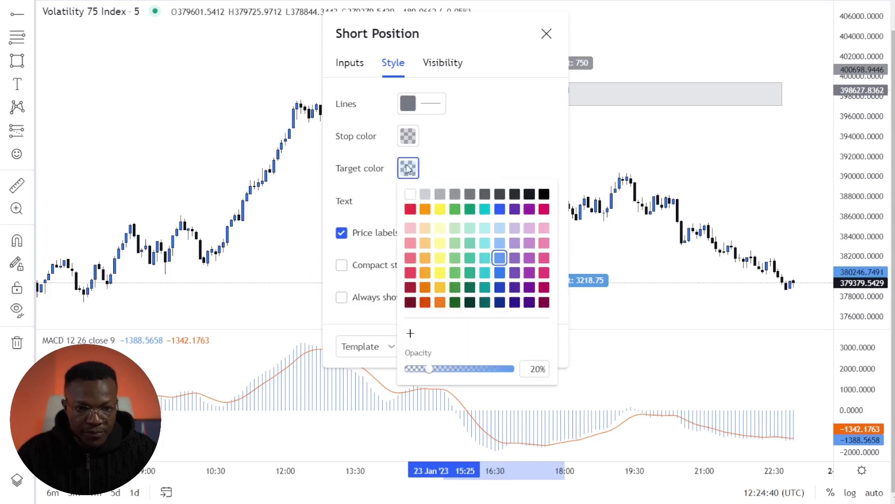
click(496, 156)
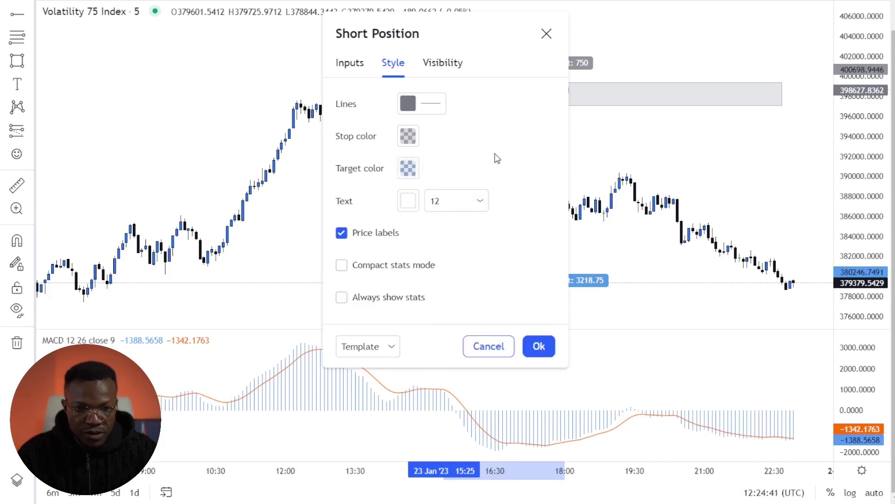
click(536, 345)
click(599, 144)
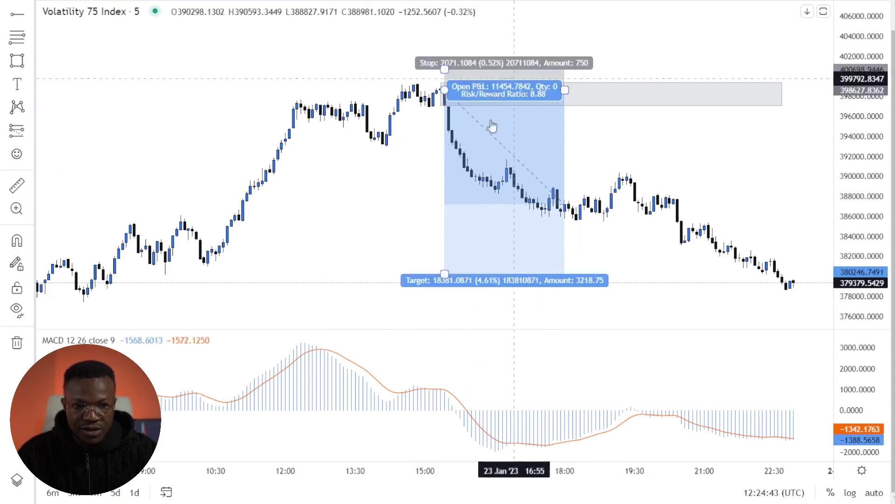
scroll(623, 130, right, 1)
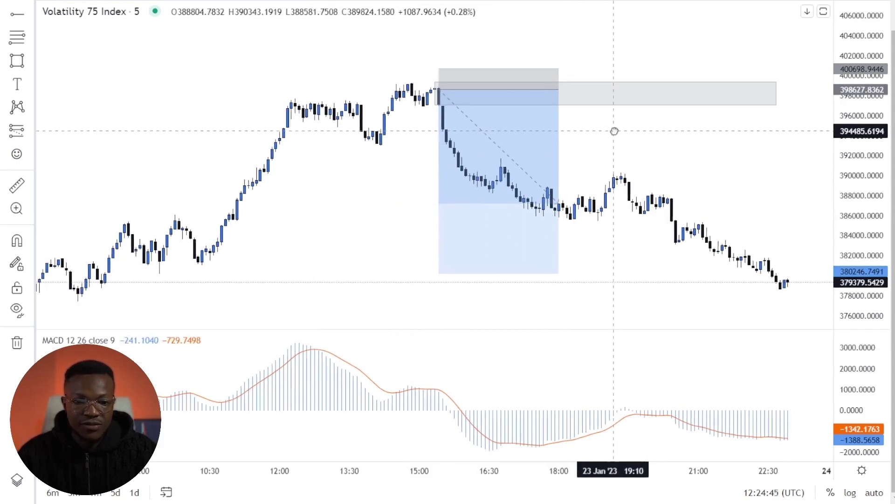